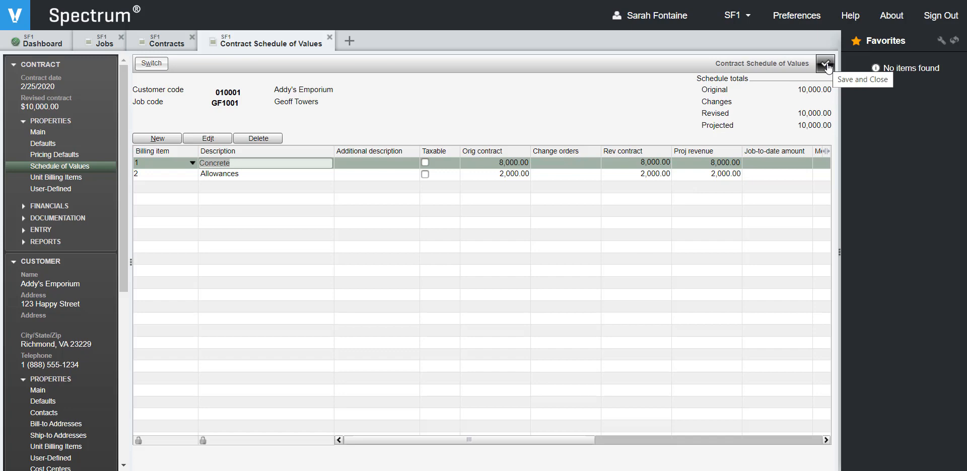
# Step: Save and close the contract's schedule of values, and start a new change request for the Addy's Emporium contract with an auto-assigned number
pyautogui.click(825, 64)
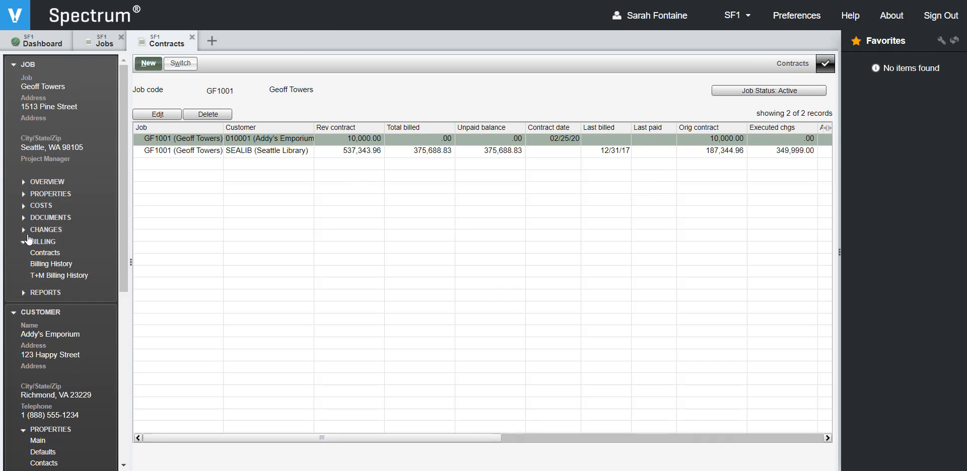
pyautogui.click(22, 231)
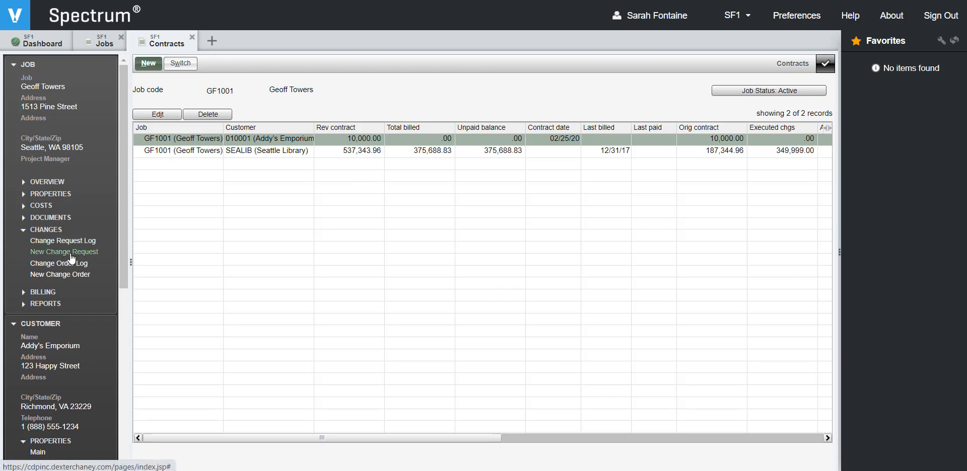
pyautogui.click(71, 252)
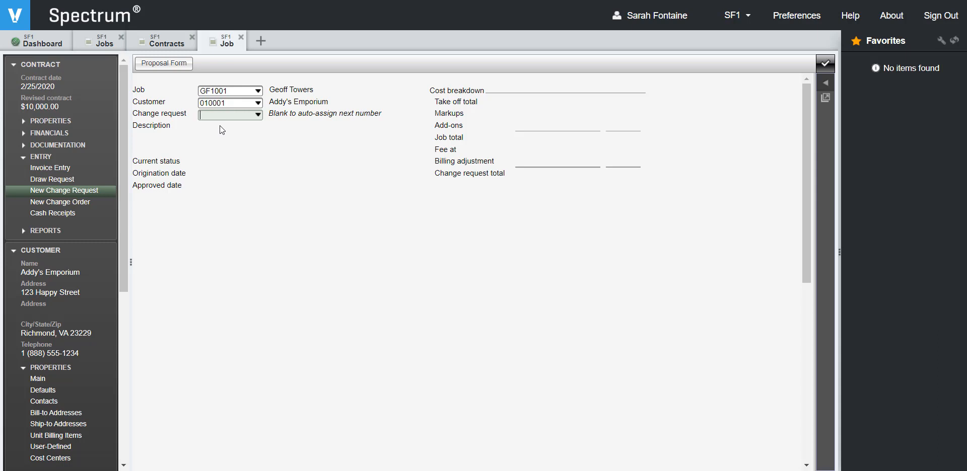
pyautogui.press('Tab')
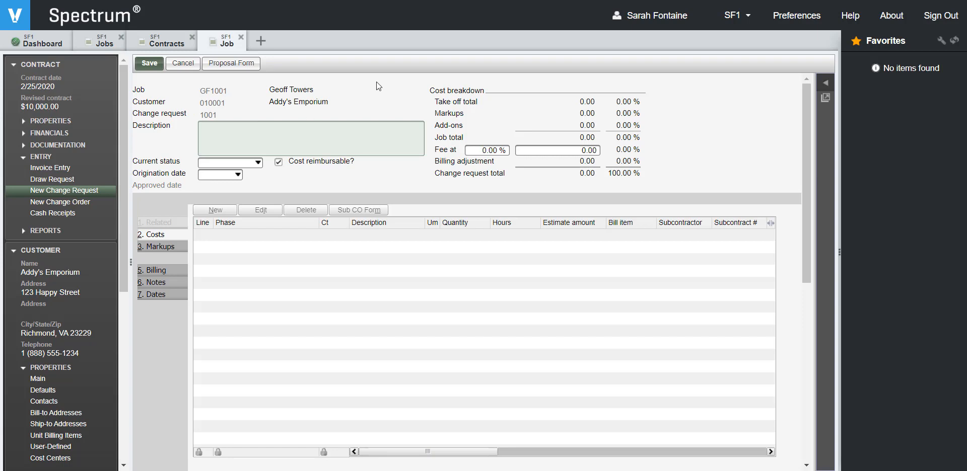
# Step: Describe the change request as "decrease allowances, increase concrete"
pyautogui.write('decrease allowances, increase')
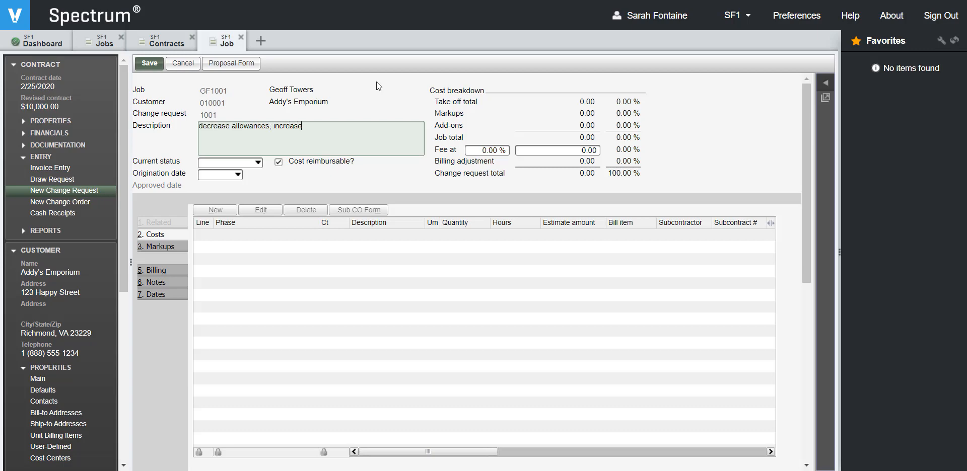
pyautogui.write(' concrete')
pyautogui.press('Tab')
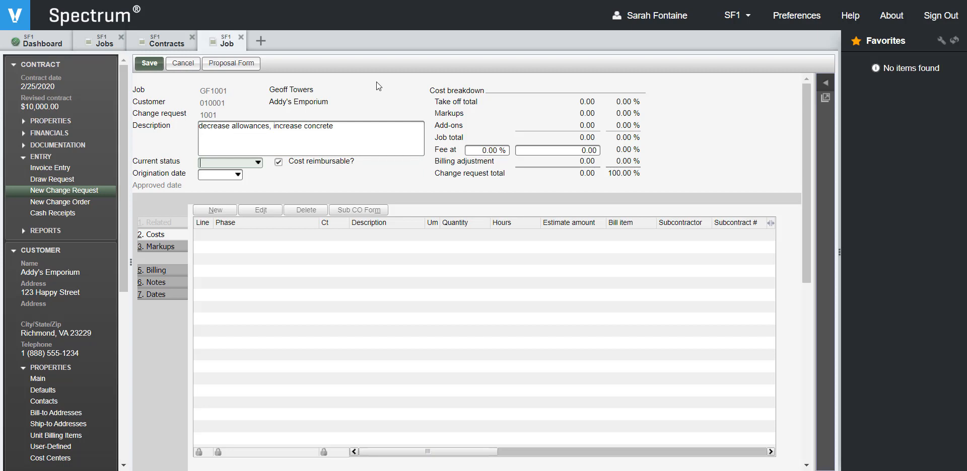
# Step: Set the change request's current status to Executed, with 07/21/20 as both origination date and approved date
pyautogui.click(258, 164)
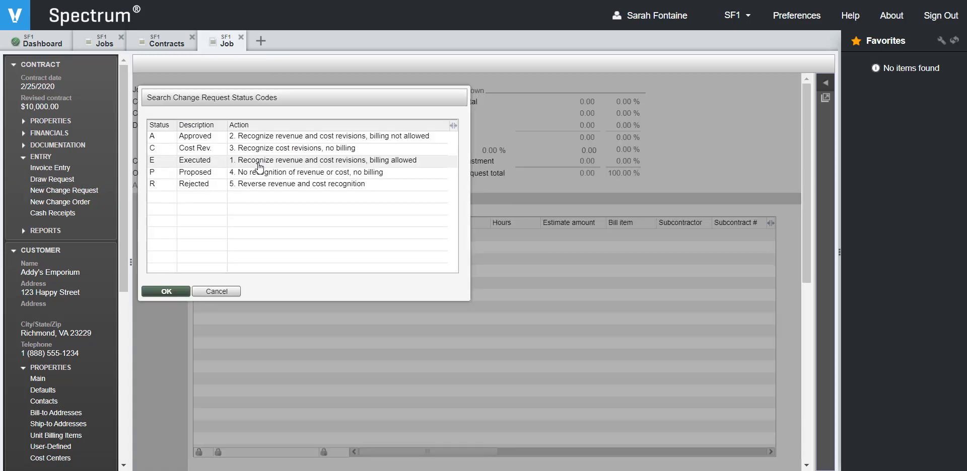
pyautogui.click(221, 161)
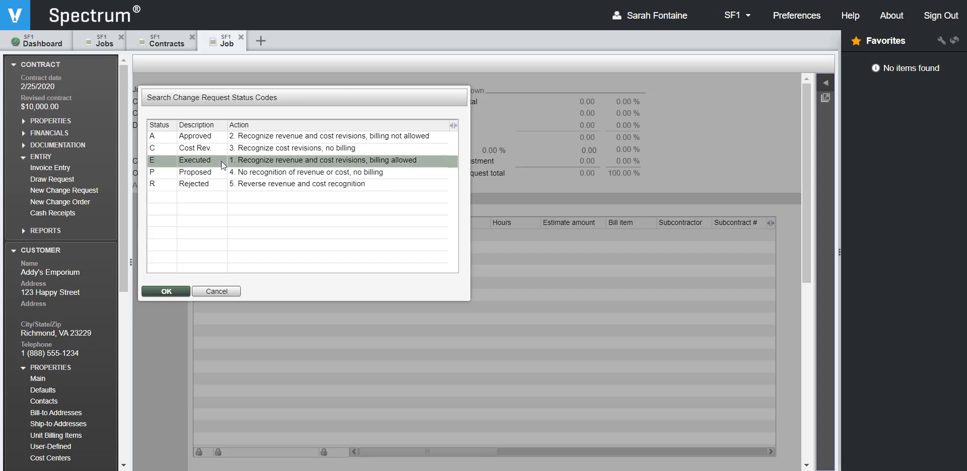
pyautogui.click(153, 292)
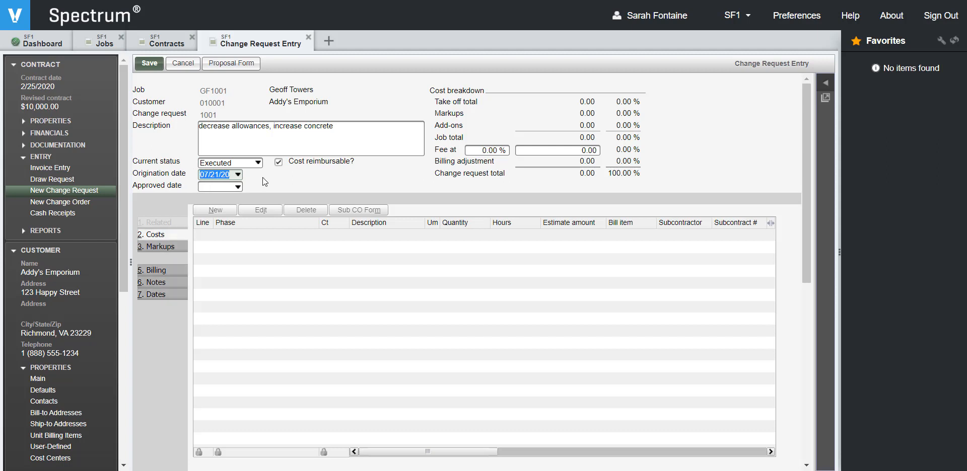
pyautogui.press('Tab')
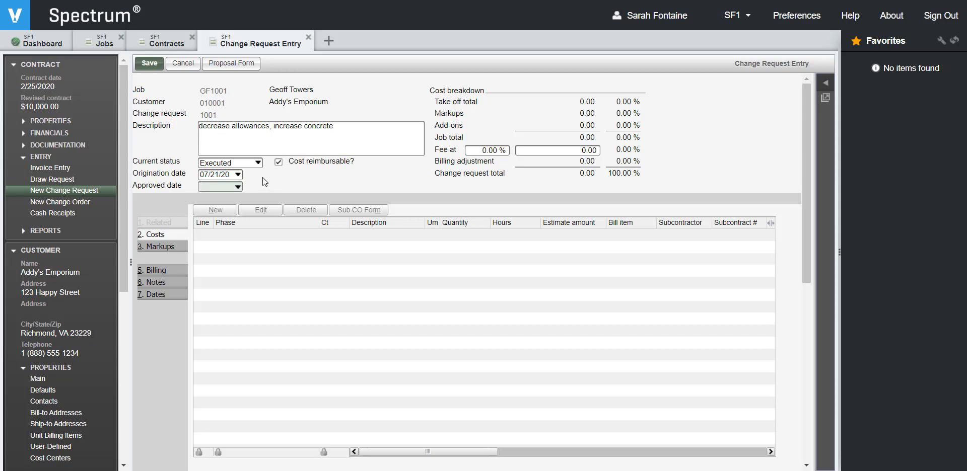
pyautogui.write('072120')
pyautogui.press('Tab')
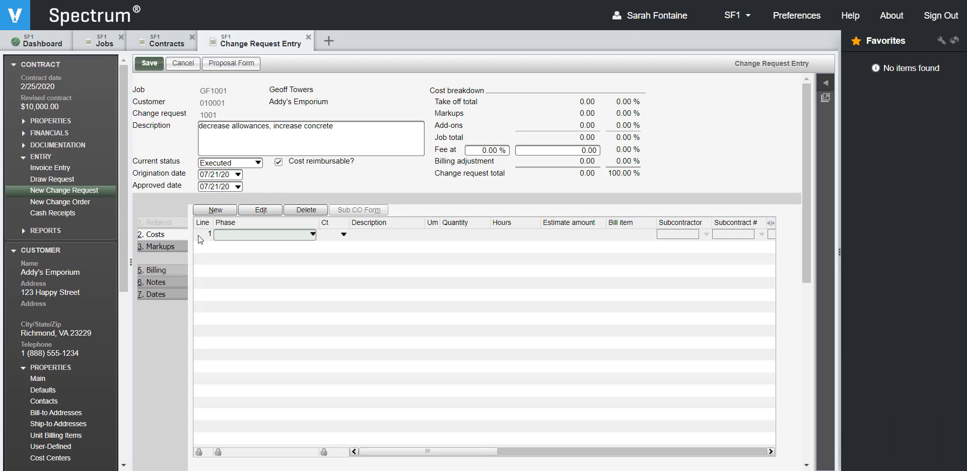
# Step: Add a billing line to the change request for billing item 1, Concrete, with an amount of 1,000.00
pyautogui.click(156, 275)
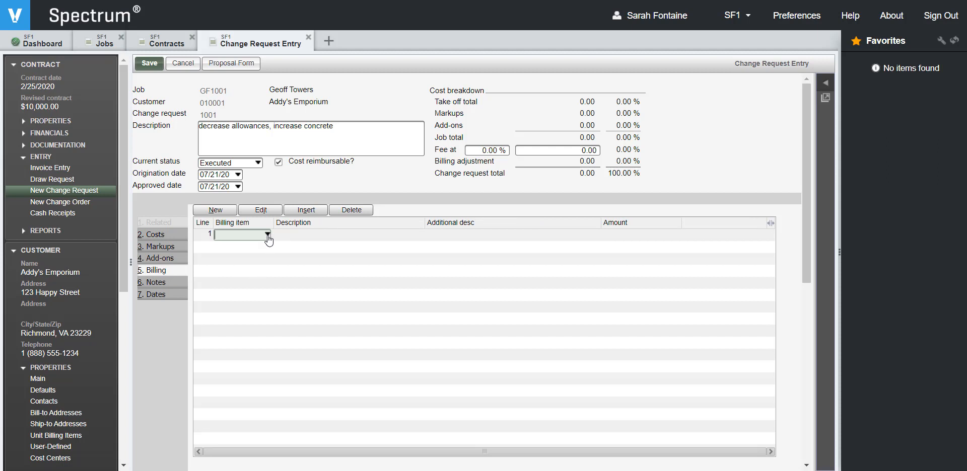
pyautogui.click(268, 235)
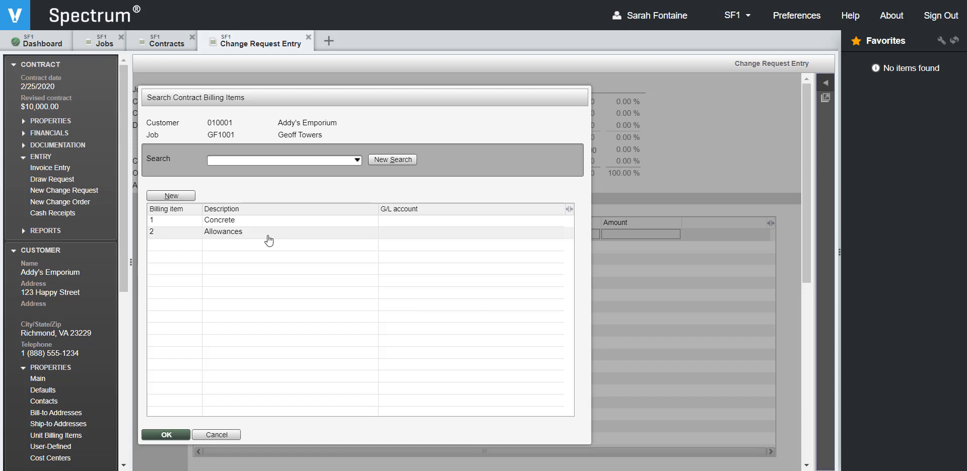
pyautogui.click(216, 223)
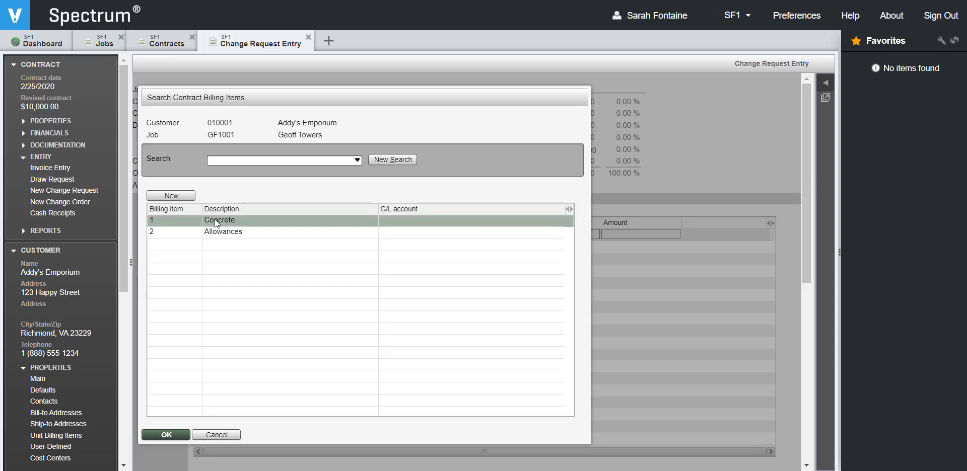
pyautogui.click(166, 435)
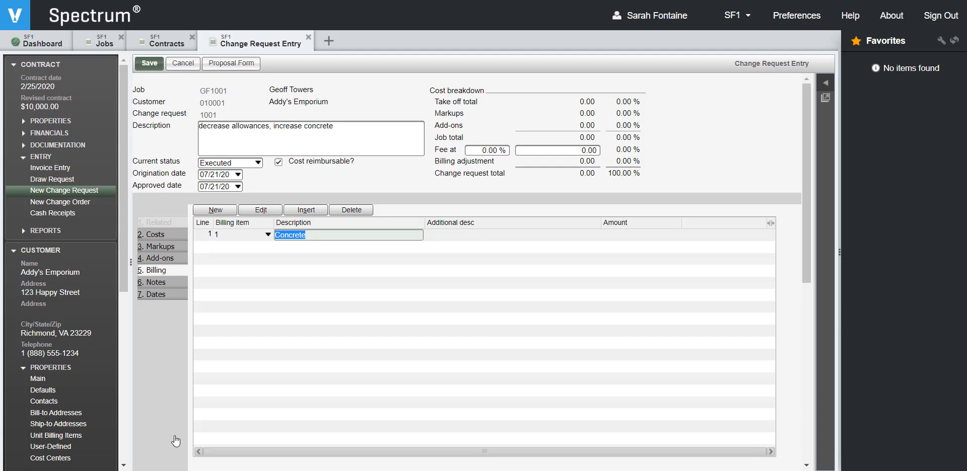
pyautogui.press('Tab')
pyautogui.press('Tab')
pyautogui.write('1')
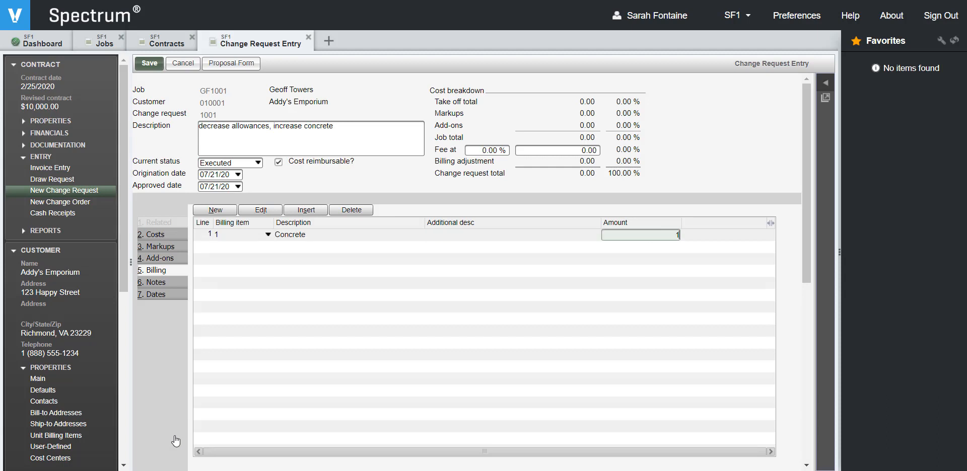
pyautogui.write('000.00')
pyautogui.press('Tab')
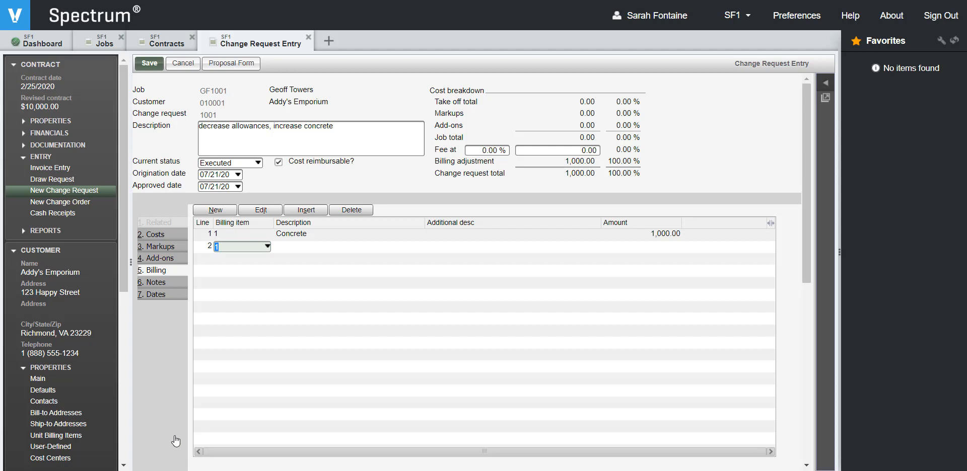
# Step: Add a second billing line for item 2, Allowances, with an amount of -1000, and save and close the change request
pyautogui.click(267, 247)
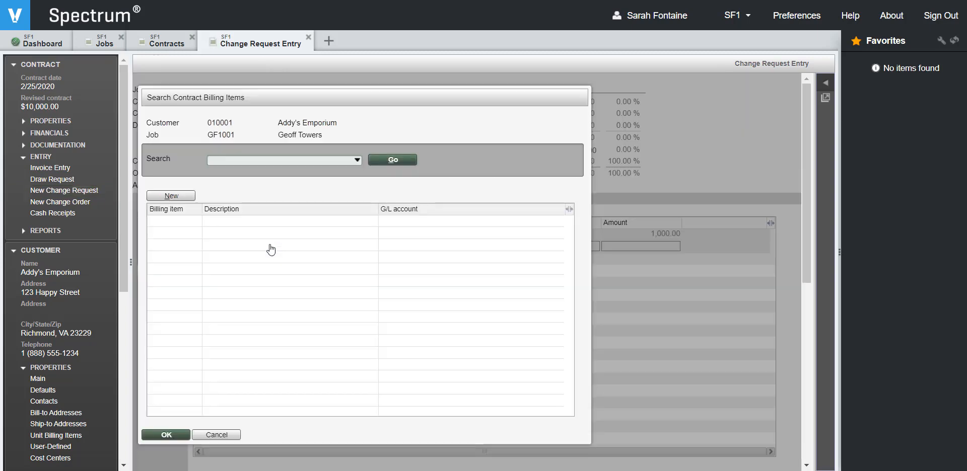
pyautogui.click(245, 230)
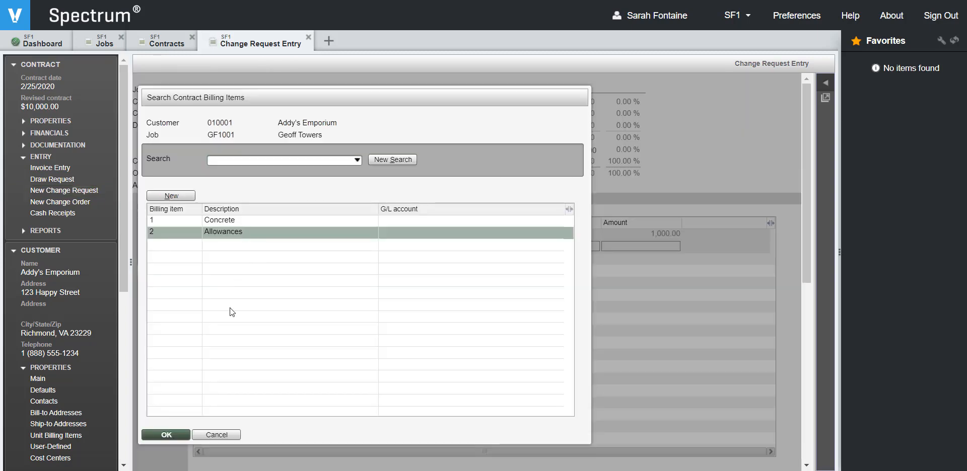
pyautogui.click(166, 435)
pyautogui.press('Tab')
pyautogui.press('Tab')
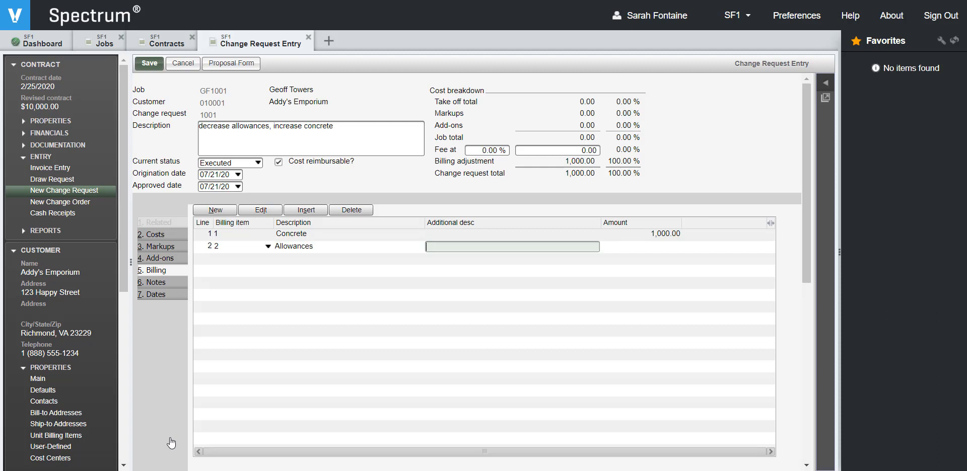
pyautogui.write('-1000')
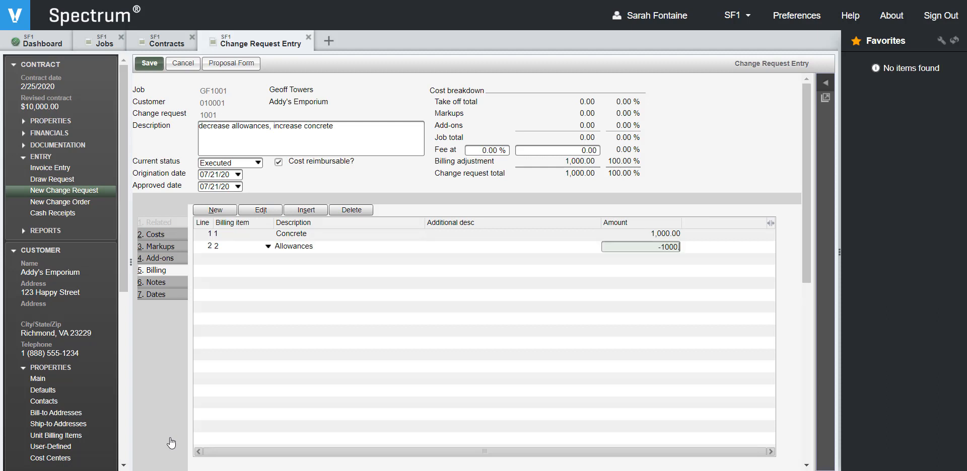
pyautogui.press('Tab')
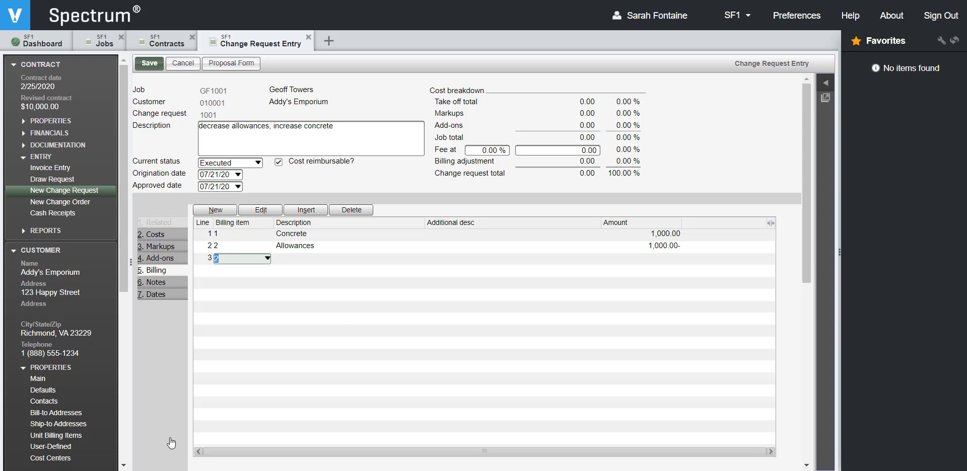
pyautogui.click(148, 63)
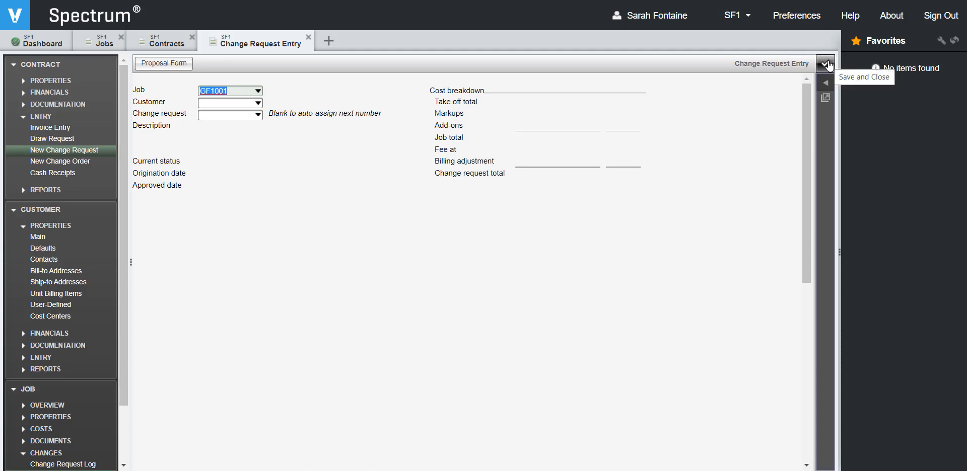
pyautogui.click(827, 64)
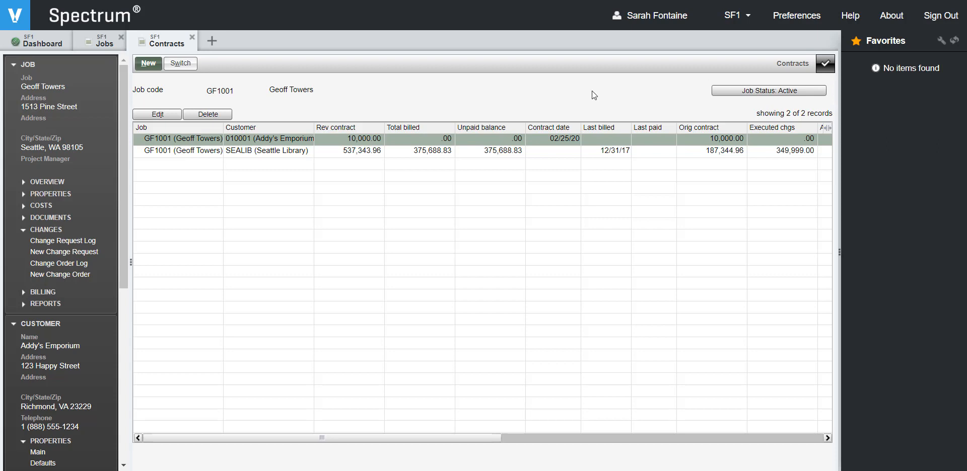
# Step: From the Change Request Log, create change order 1 from the allowances and concrete request, issued and approved 07/21/20 with status Executed
pyautogui.click(63, 242)
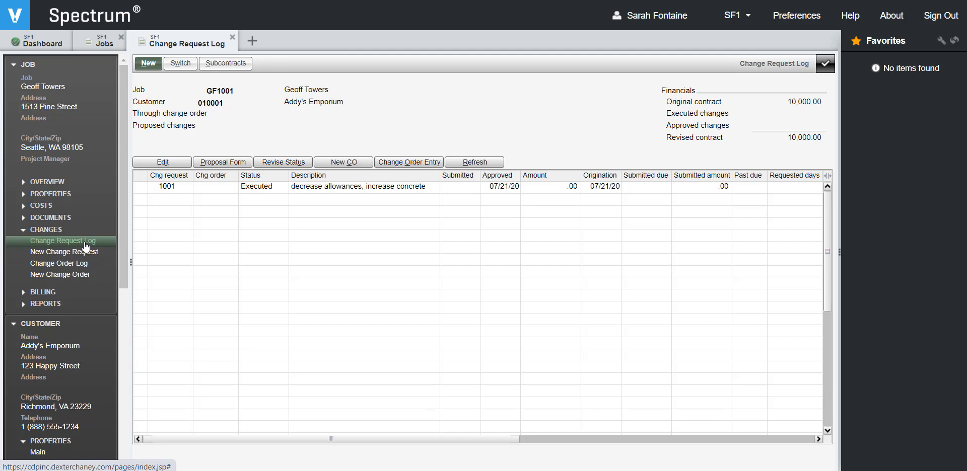
pyautogui.click(301, 190)
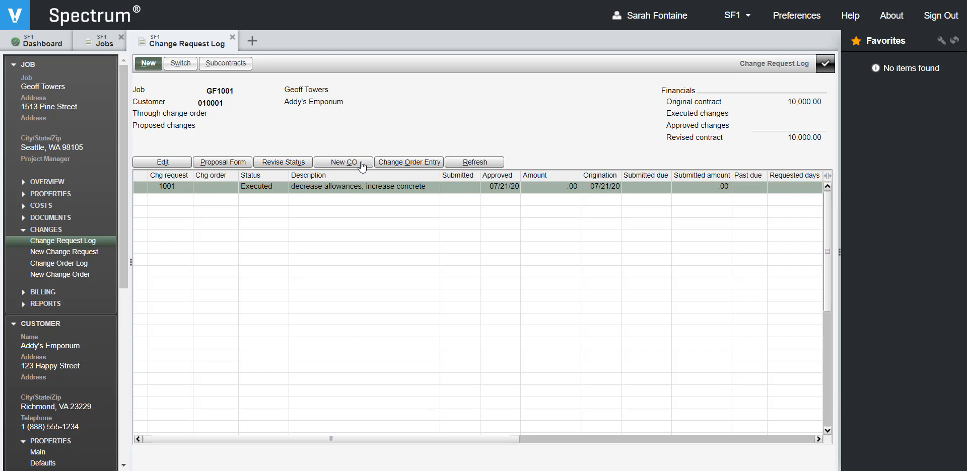
pyautogui.click(344, 162)
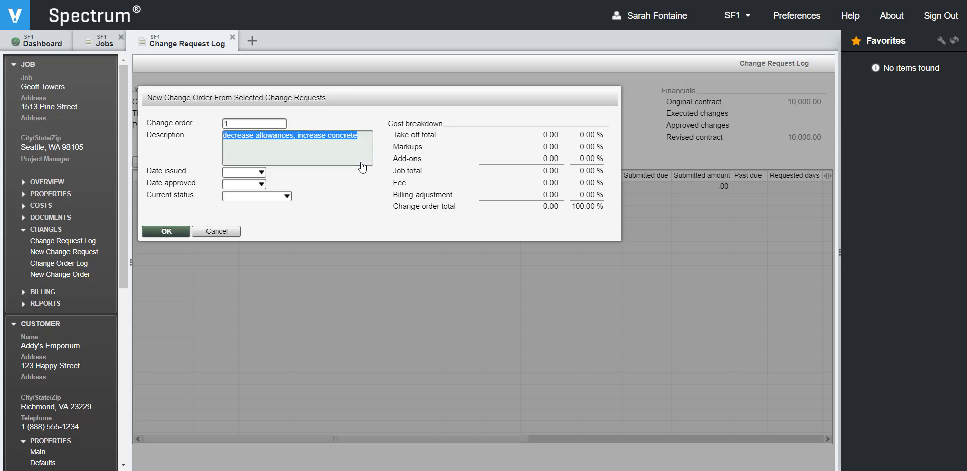
pyautogui.press('Tab')
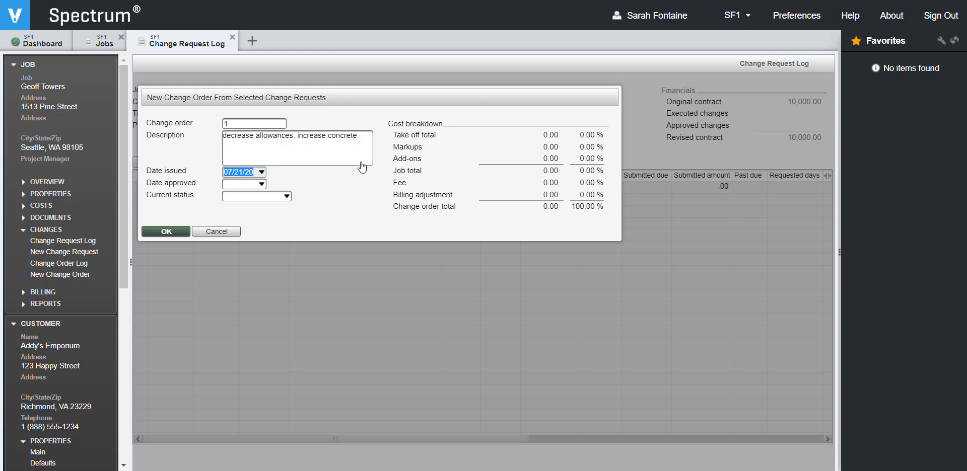
pyautogui.press('Tab')
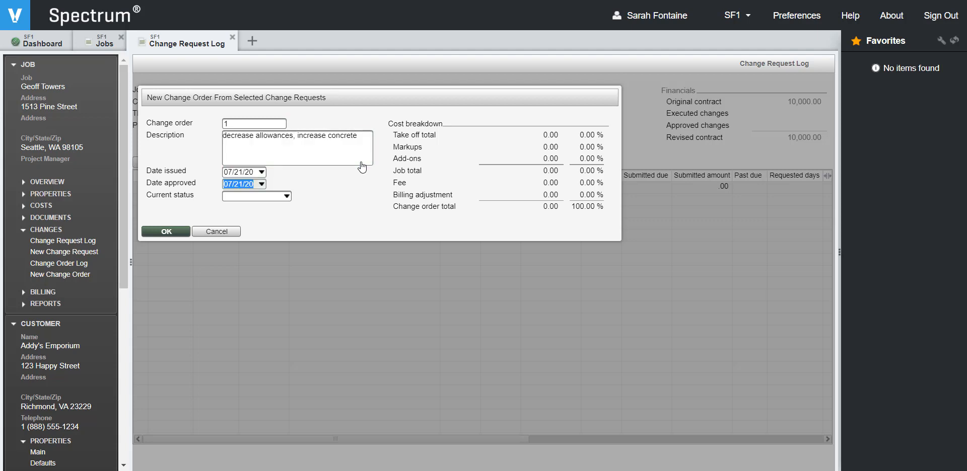
pyautogui.press('Tab')
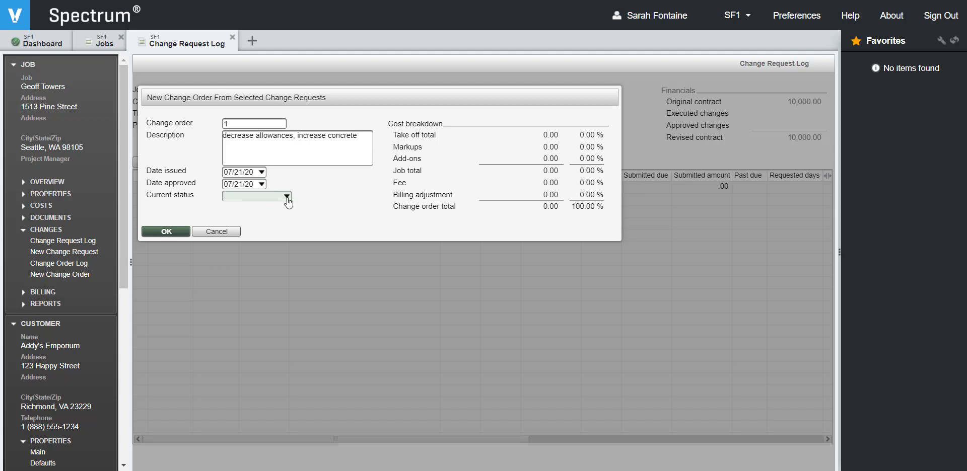
pyautogui.click(287, 197)
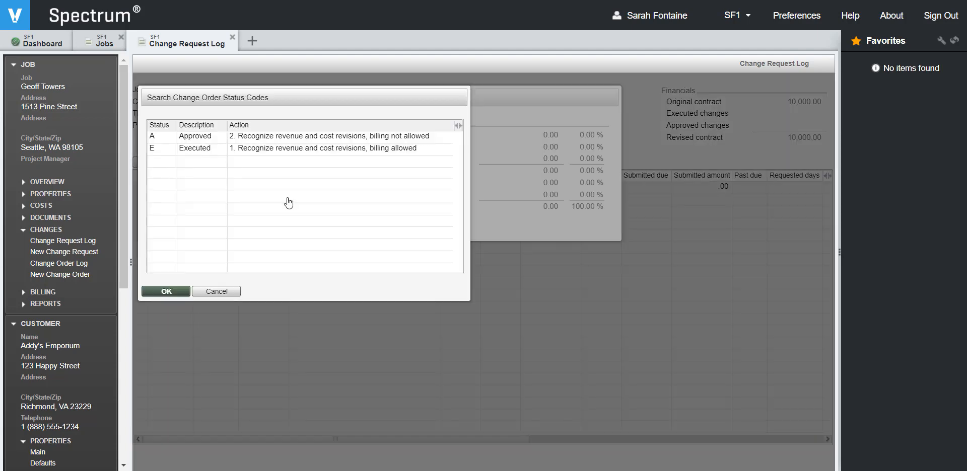
pyautogui.click(234, 150)
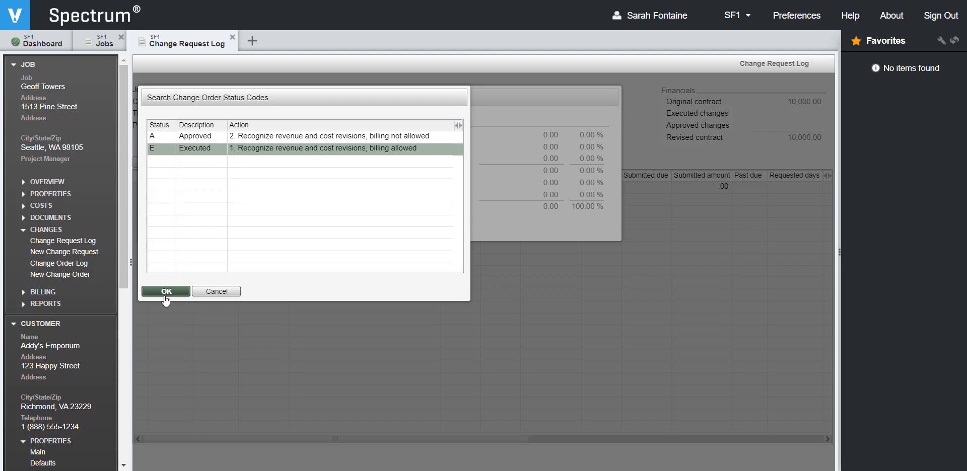
pyautogui.click(147, 293)
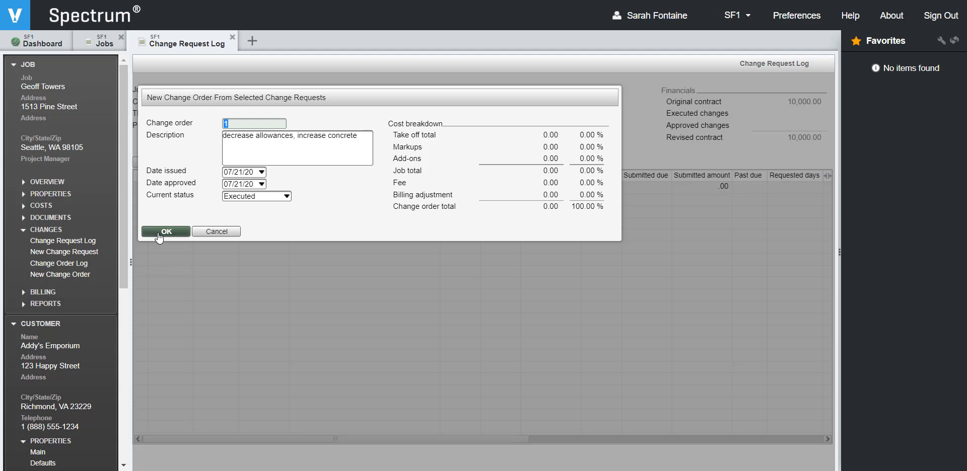
pyautogui.click(159, 233)
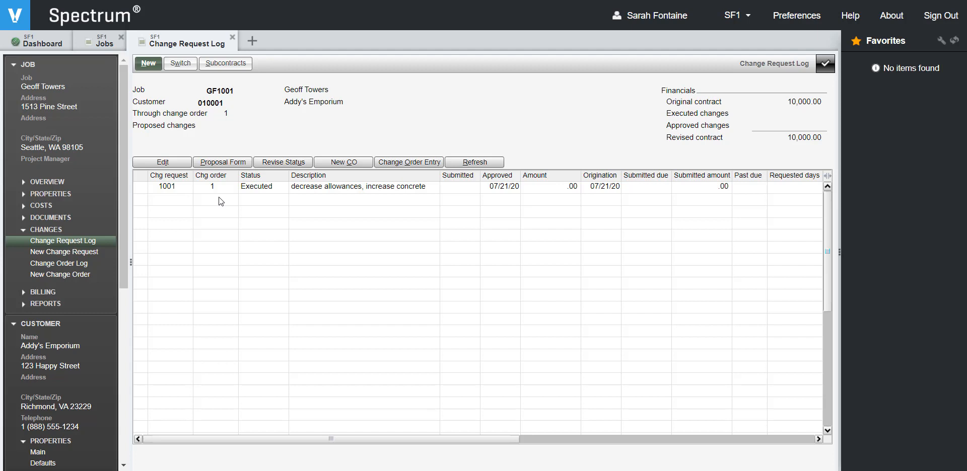
# Step: Examine the schedule of values of the job's Addy's Emporium contract, and close the contract and change request screens
pyautogui.click(42, 292)
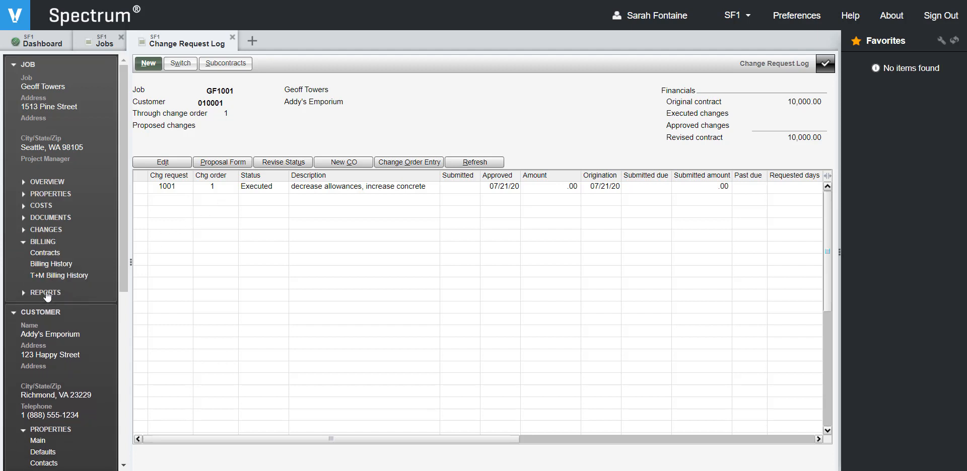
pyautogui.click(49, 263)
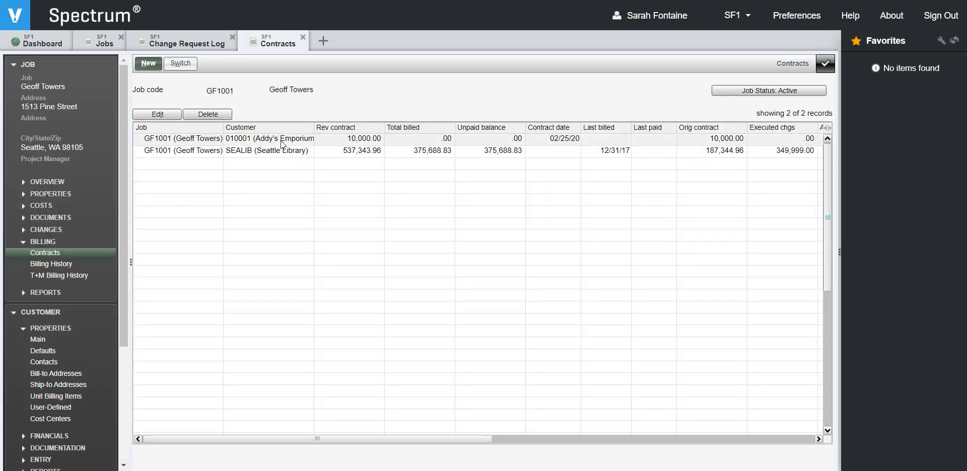
pyautogui.doubleClick(281, 143)
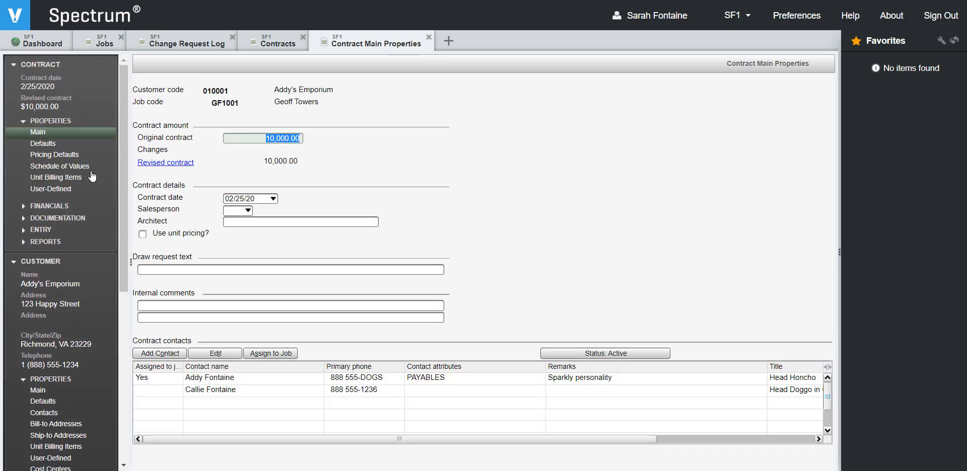
pyautogui.click(74, 170)
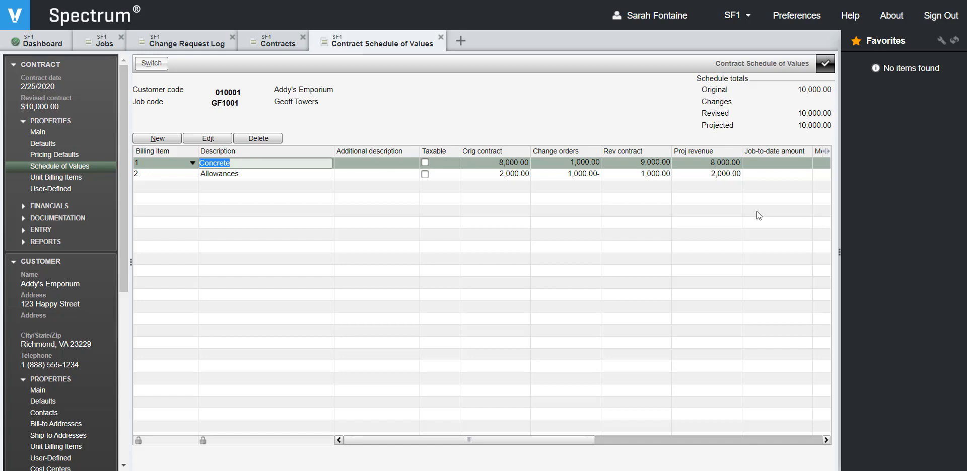
pyautogui.click(825, 67)
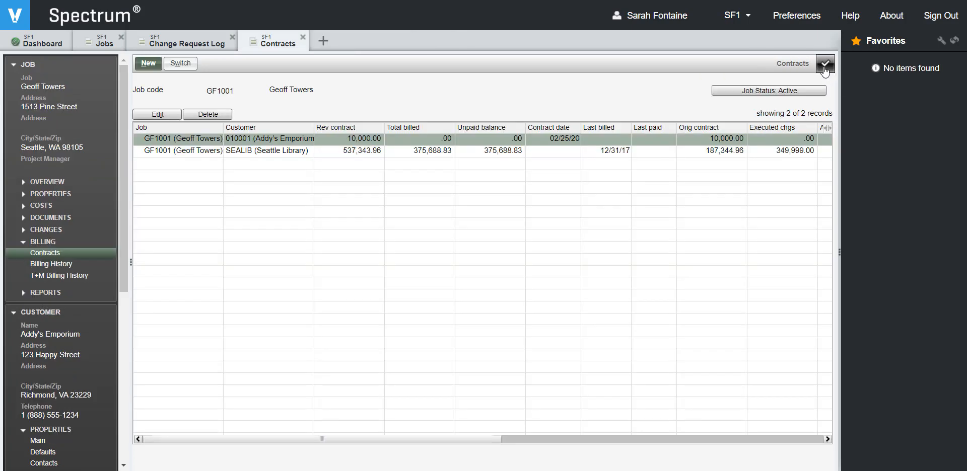
pyautogui.click(824, 67)
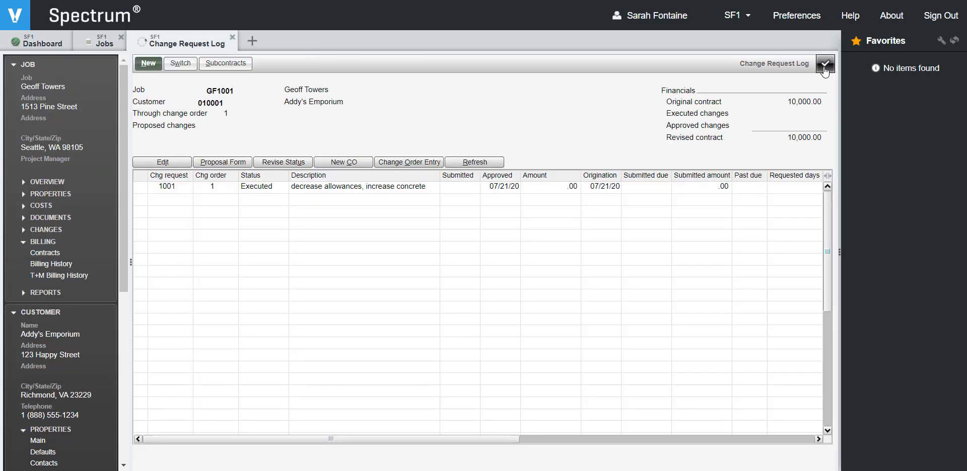
pyautogui.click(825, 66)
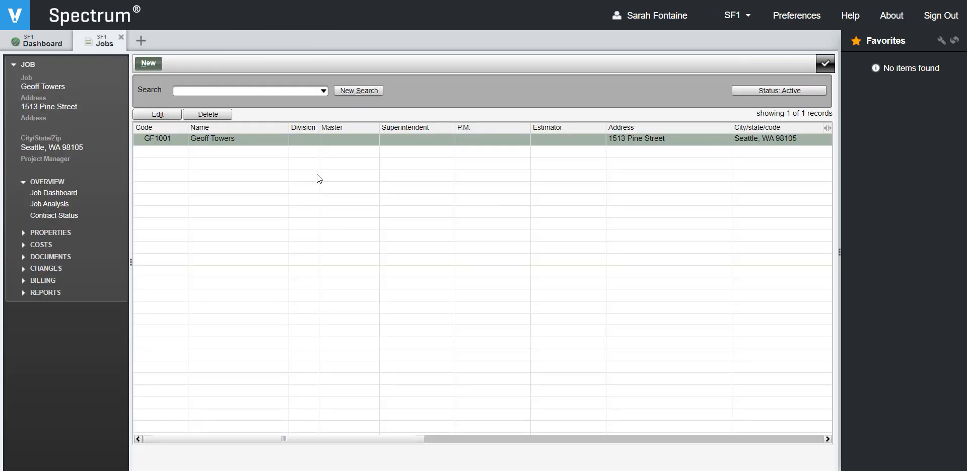
# Step: Open Draw Request data entry in Accounts Receivable
pyautogui.click(139, 42)
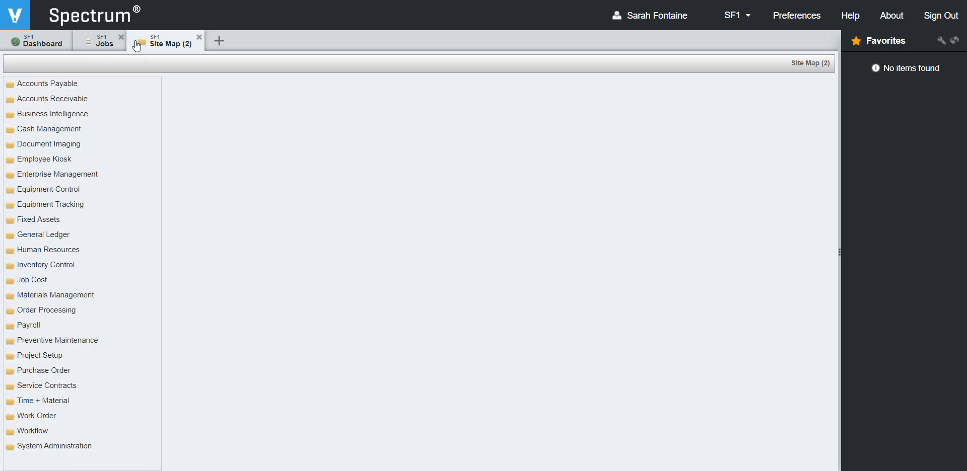
pyautogui.click(59, 103)
pyautogui.click(192, 106)
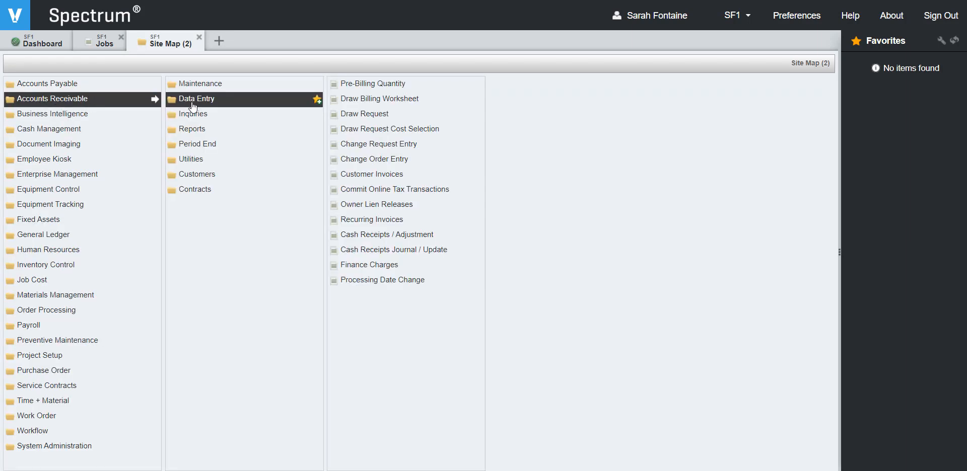
pyautogui.click(368, 119)
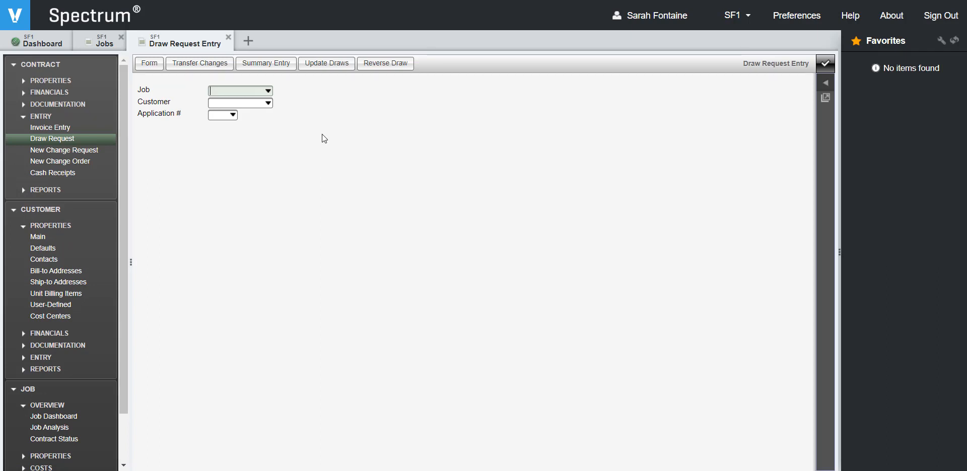
# Step: Enter draw request application 1 for job GF1001 and customer Addy's Emporium, and save it
pyautogui.write('GF1001')
pyautogui.press('Tab')
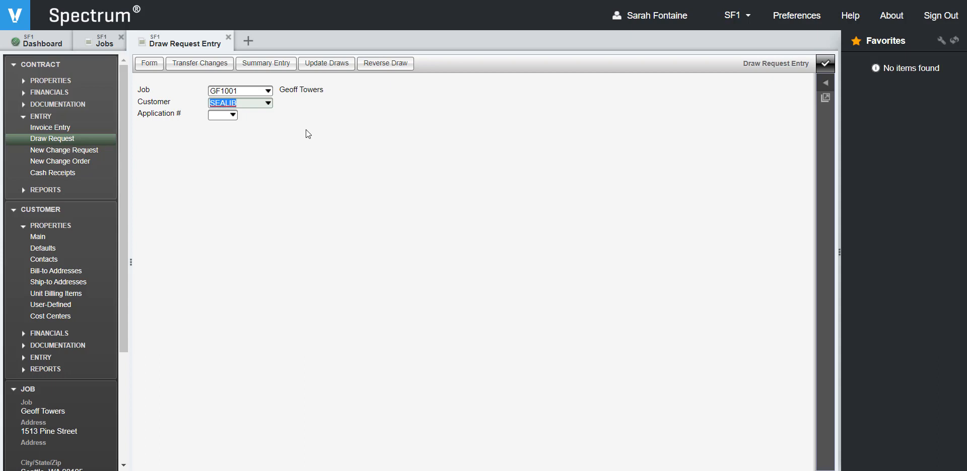
pyautogui.click(268, 104)
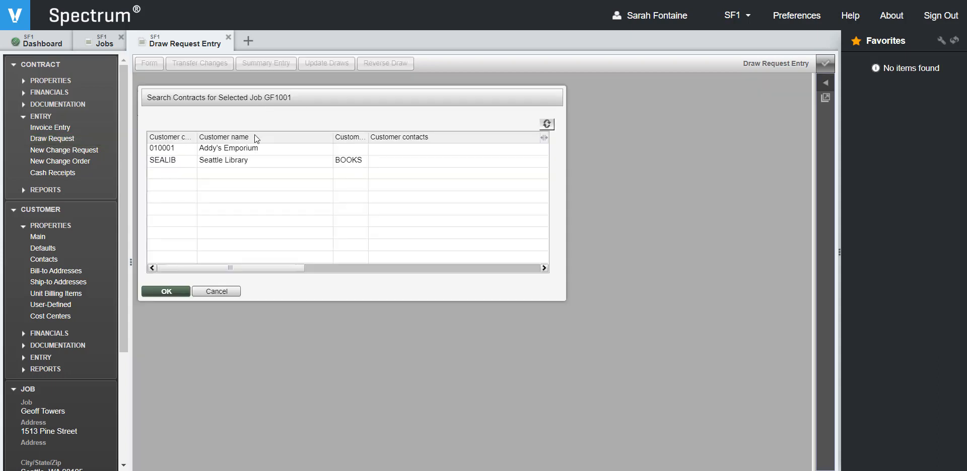
pyautogui.click(250, 149)
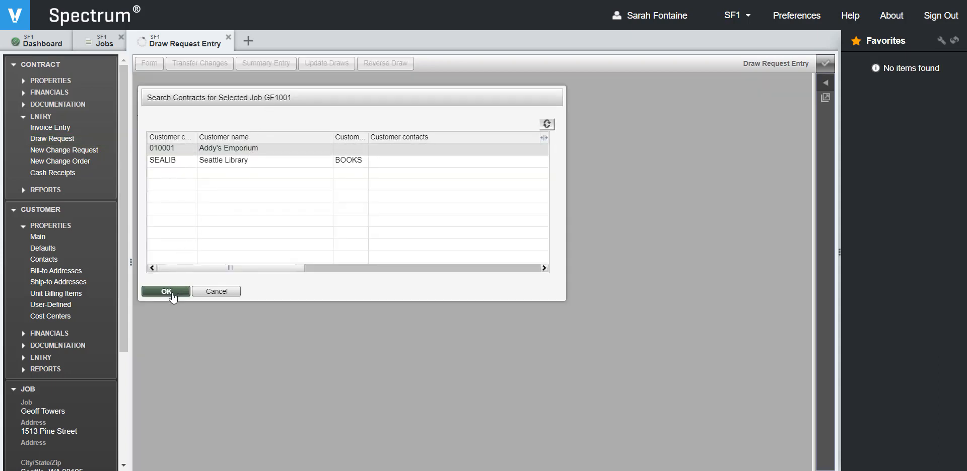
pyautogui.click(166, 292)
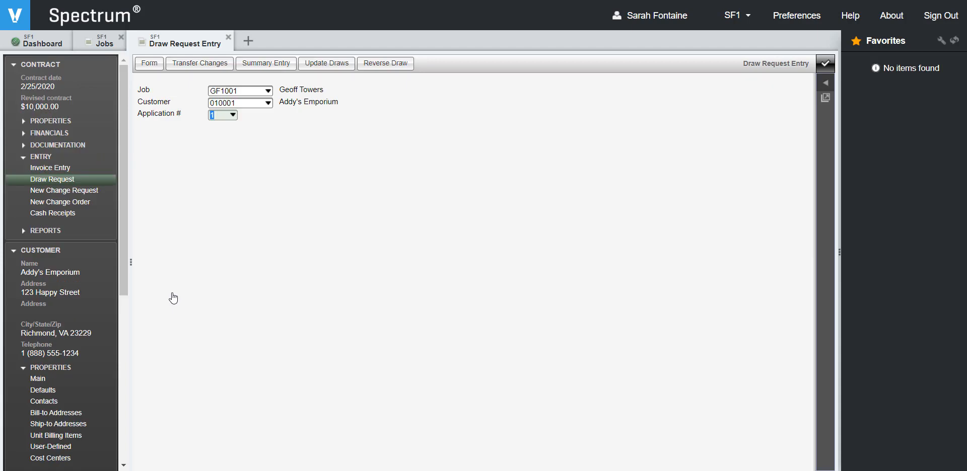
pyautogui.press('Tab')
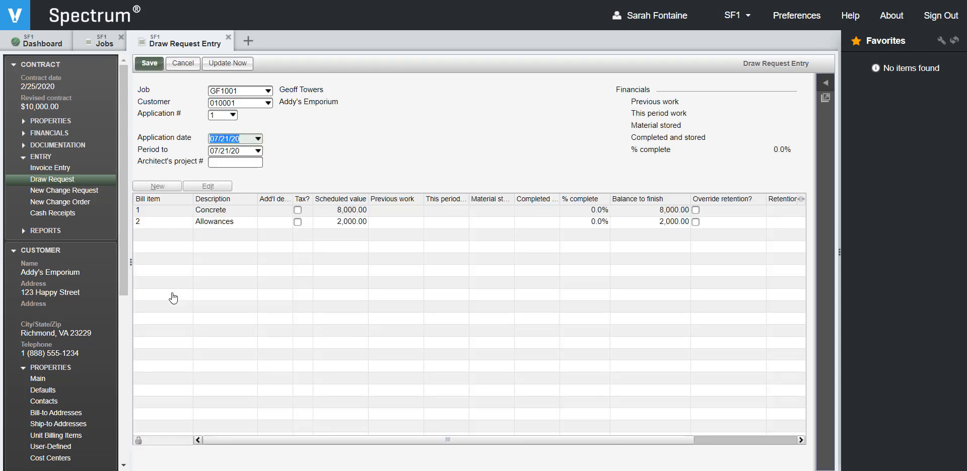
pyautogui.click(150, 64)
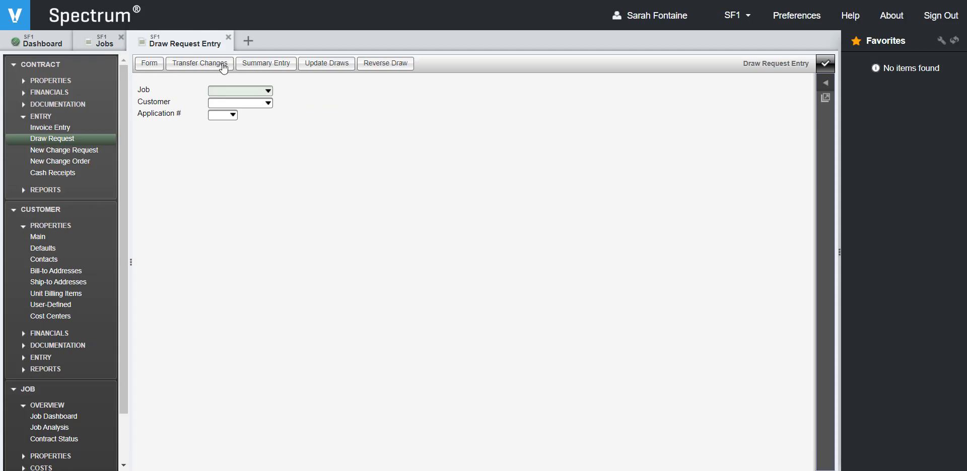
# Step: Transfer executed owner change order 1 to the draw request for job GF1001 and customer Addy's Emporium
pyautogui.click(223, 64)
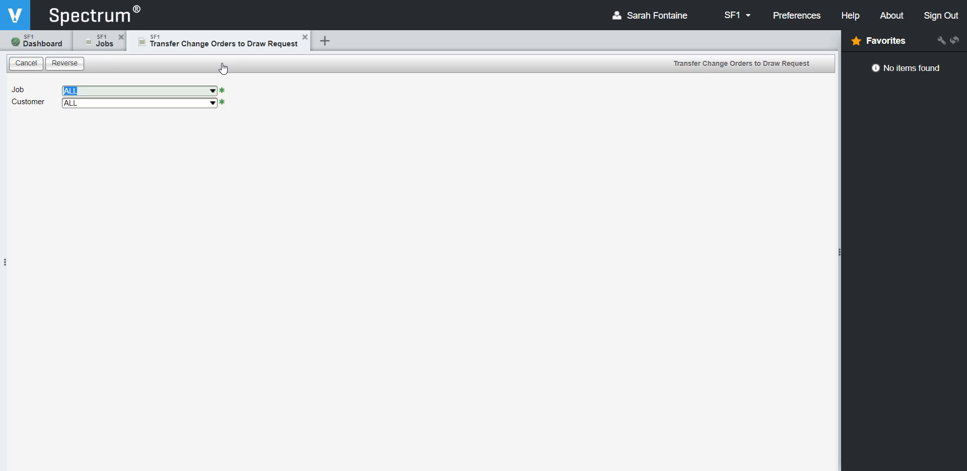
pyautogui.write('gf1001')
pyautogui.press('Tab')
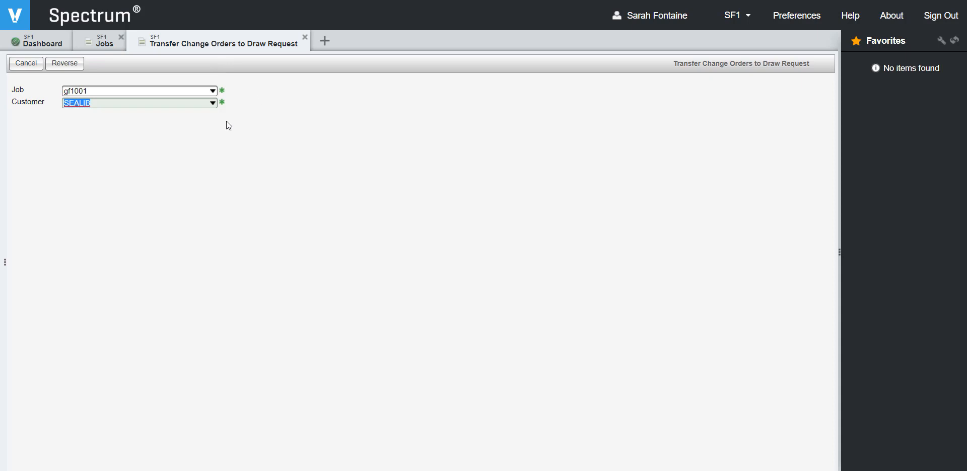
pyautogui.click(213, 103)
pyautogui.click(169, 147)
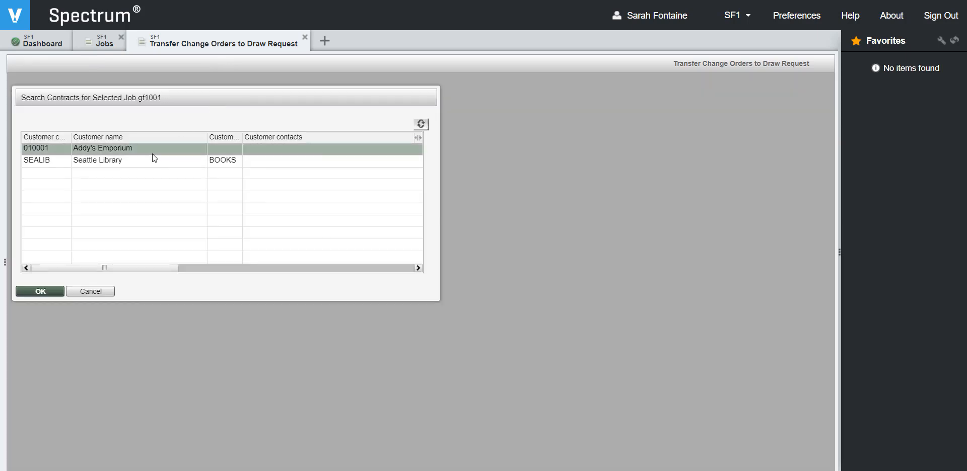
pyautogui.click(36, 293)
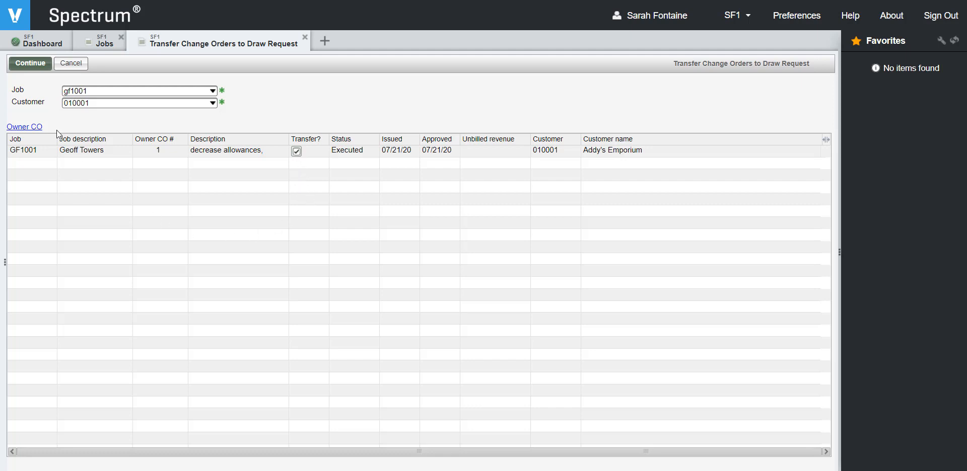
pyautogui.click(30, 66)
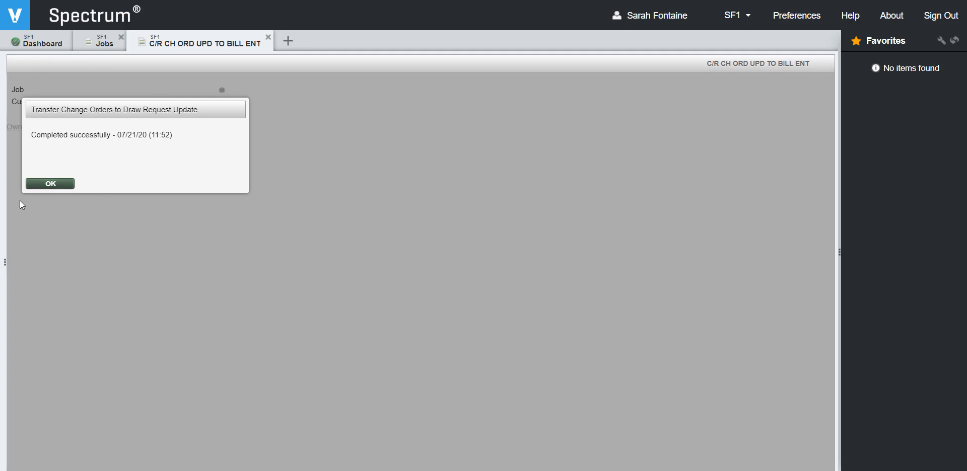
pyautogui.click(61, 184)
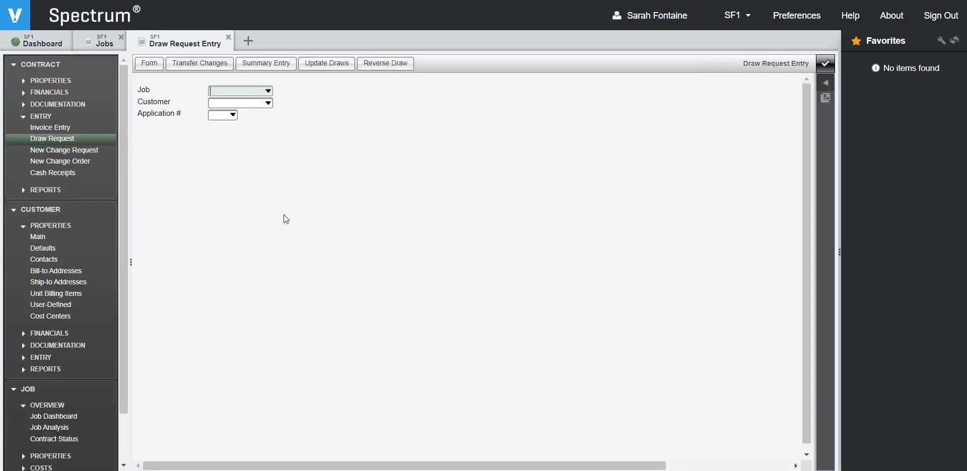
# Step: Reopen draw request application 1 for job GF1001 and Addy's Emporium, check its scheduled values, and save it
pyautogui.write('gf1001')
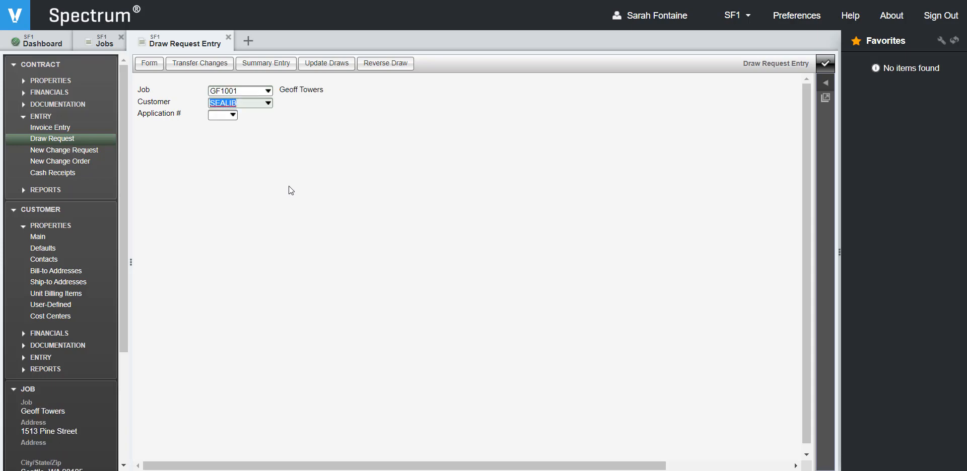
pyautogui.click(268, 104)
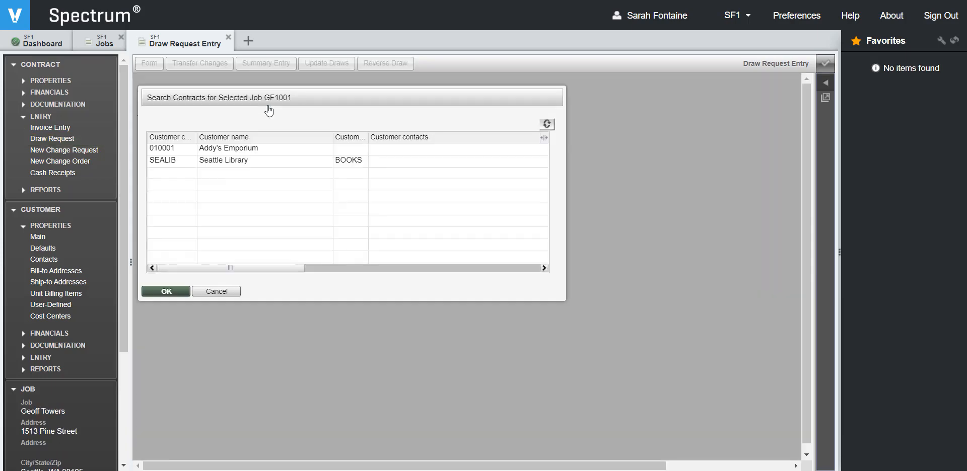
pyautogui.click(254, 149)
pyautogui.click(166, 292)
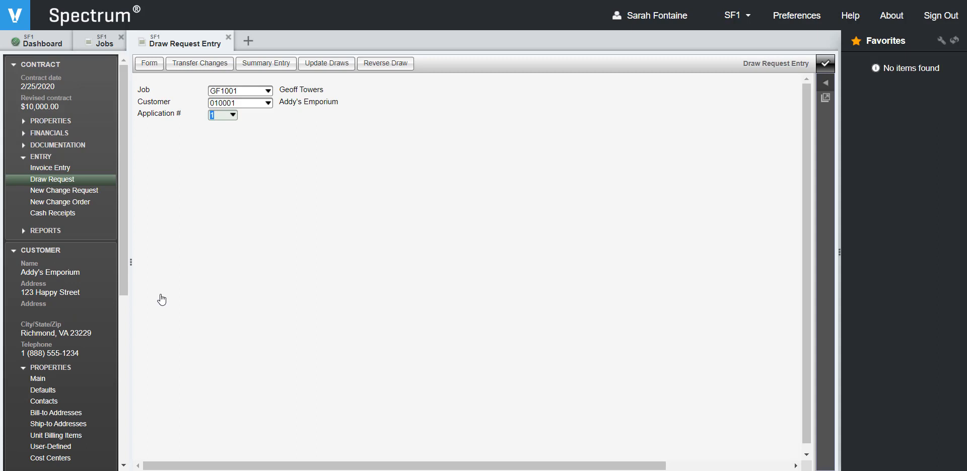
pyautogui.press('Tab')
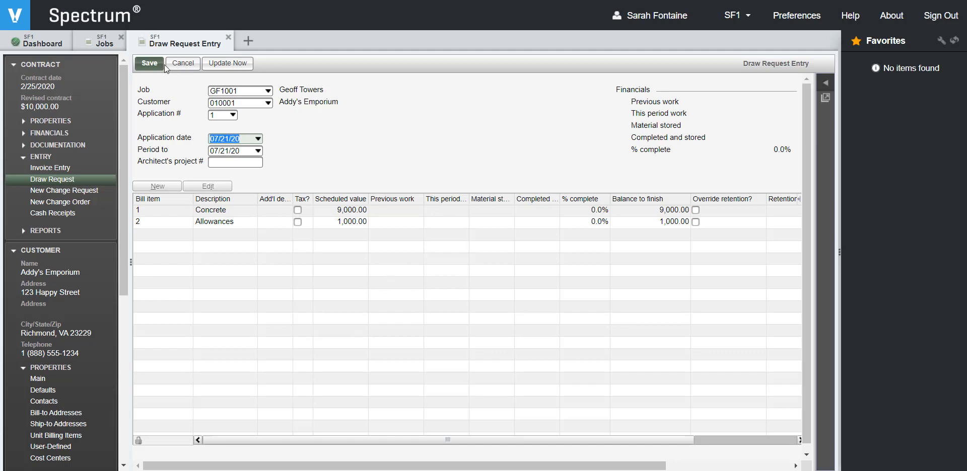
pyautogui.click(149, 64)
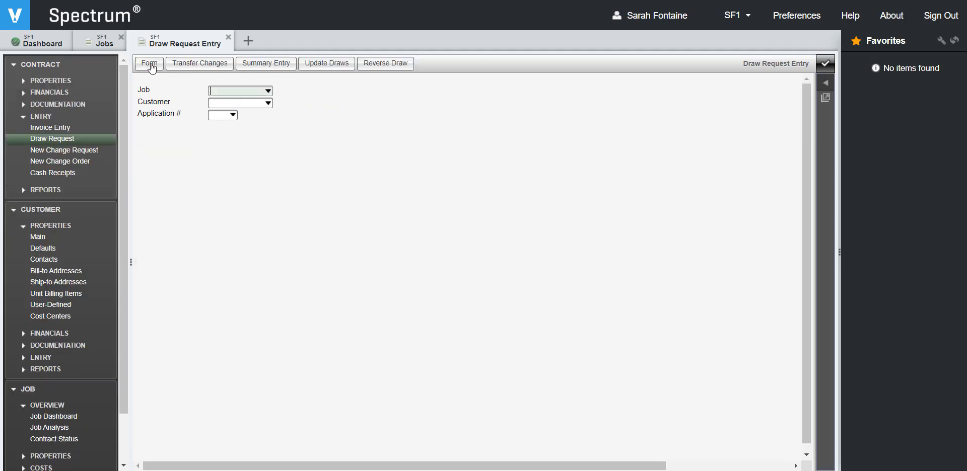